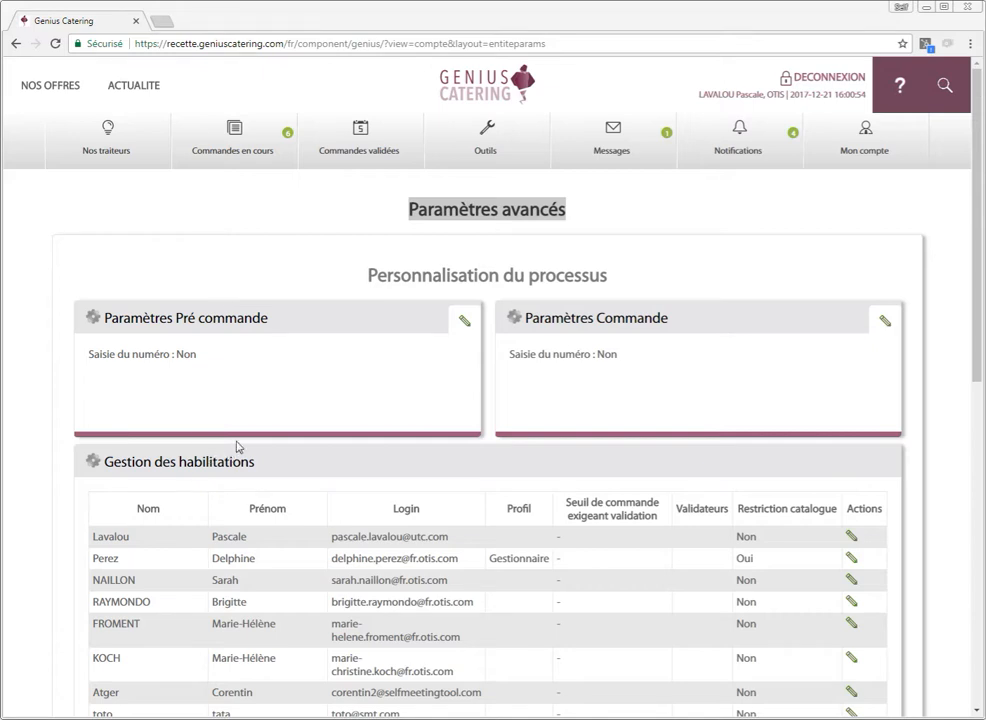
# - In the pre-order settings, make number entry "Obligatoire" and enter the label "Purchase order"
pyautogui.click(332, 455)
pyautogui.scroll(-1, 337, 467)
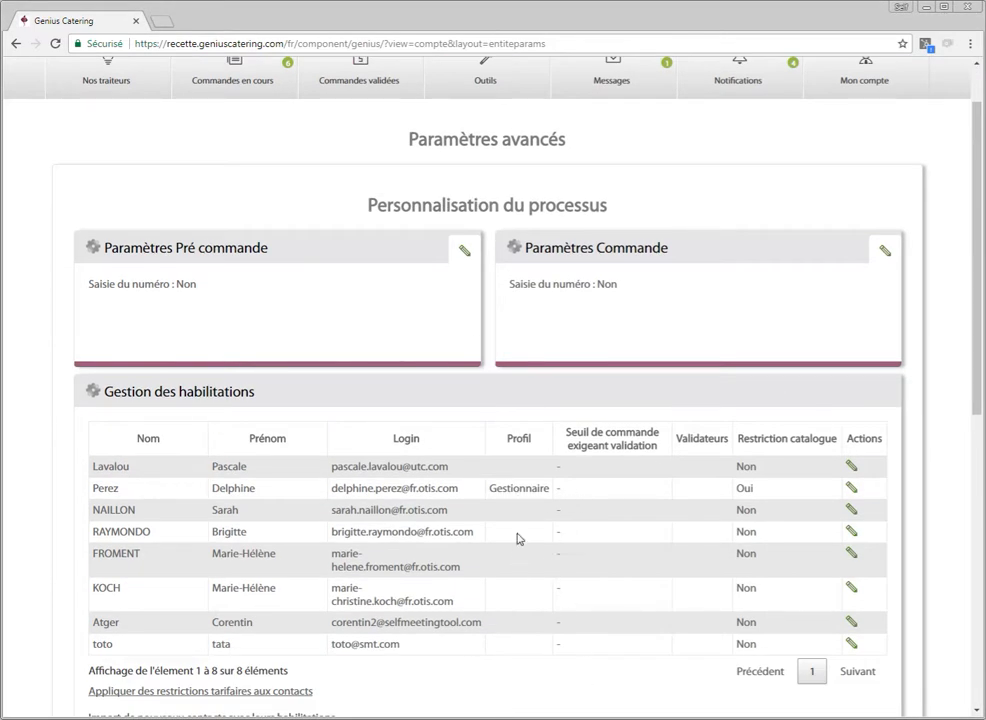
pyautogui.scroll(-5, 524, 524)
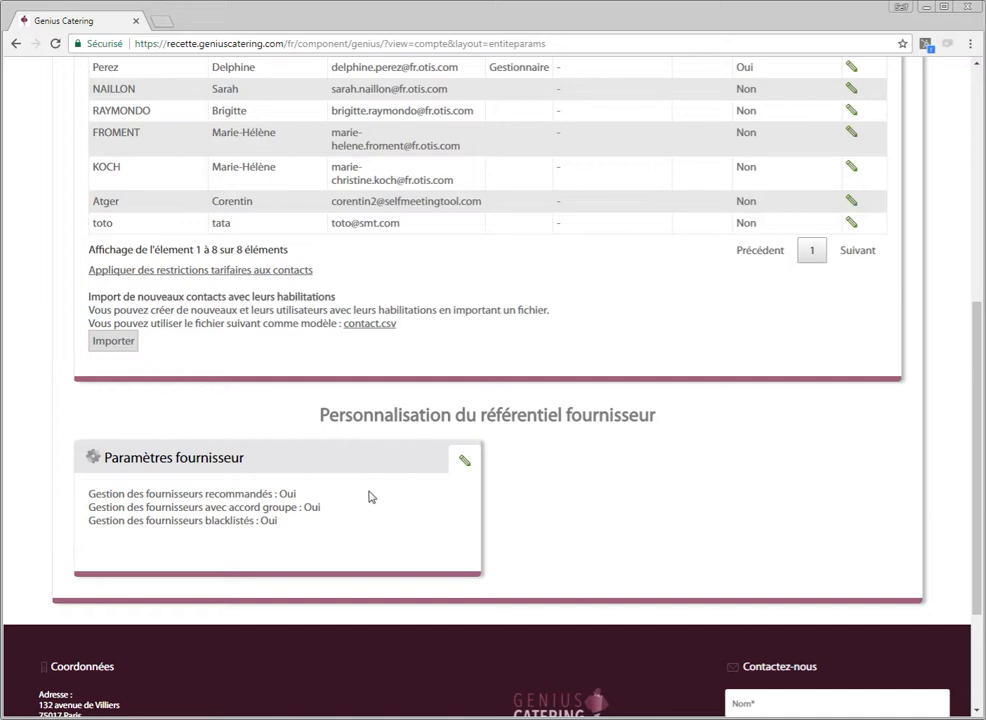
pyautogui.scroll(5, 380, 505)
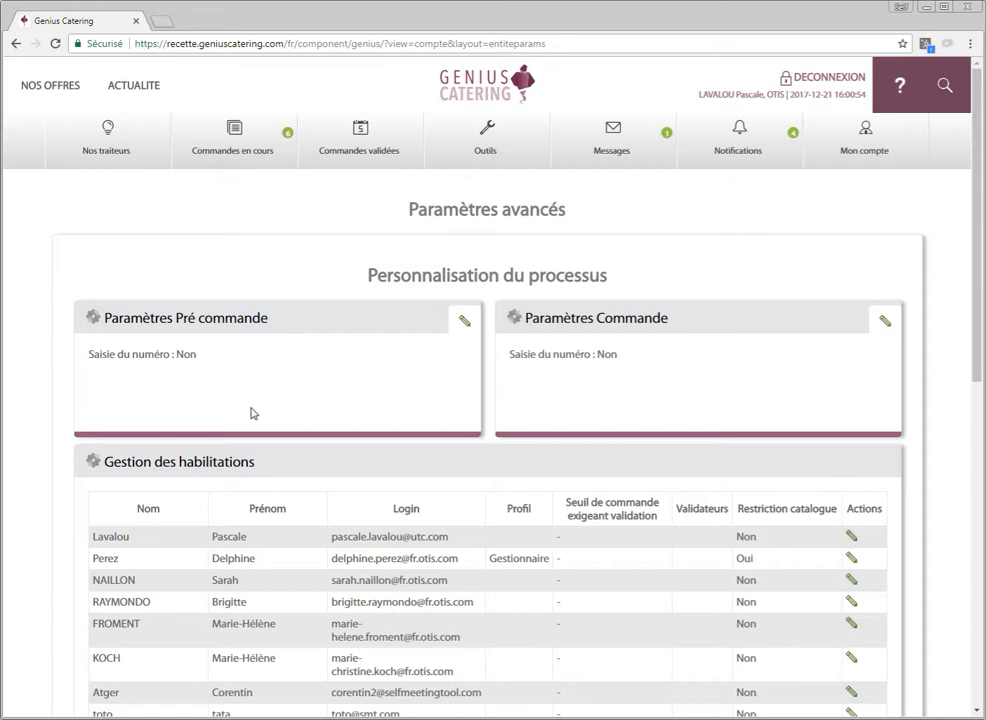
pyautogui.click(464, 322)
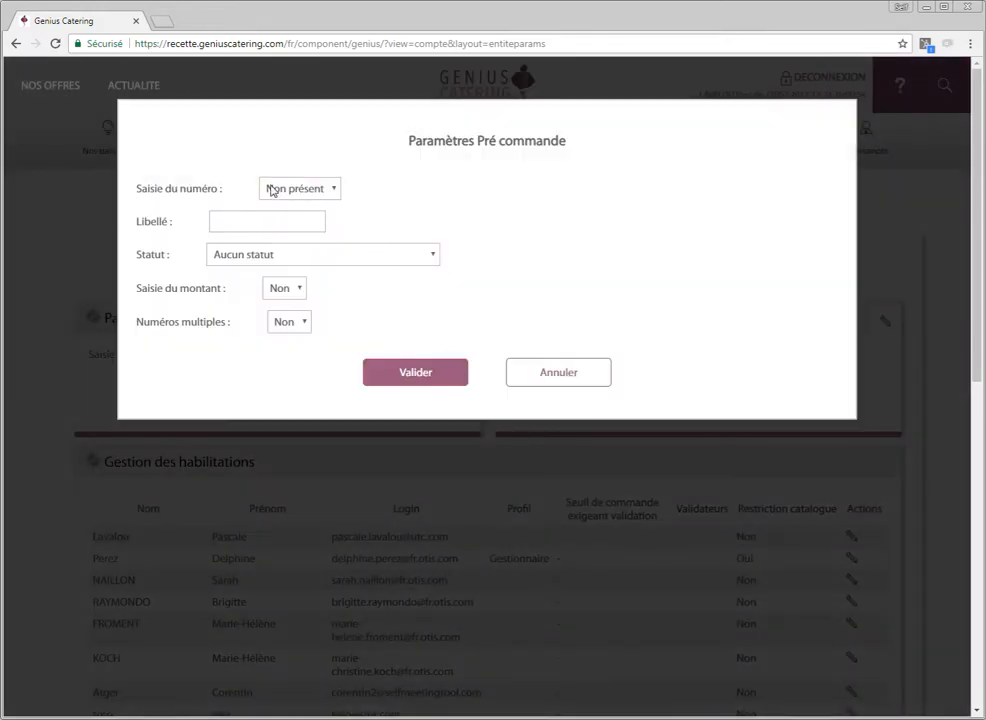
pyautogui.click(325, 189)
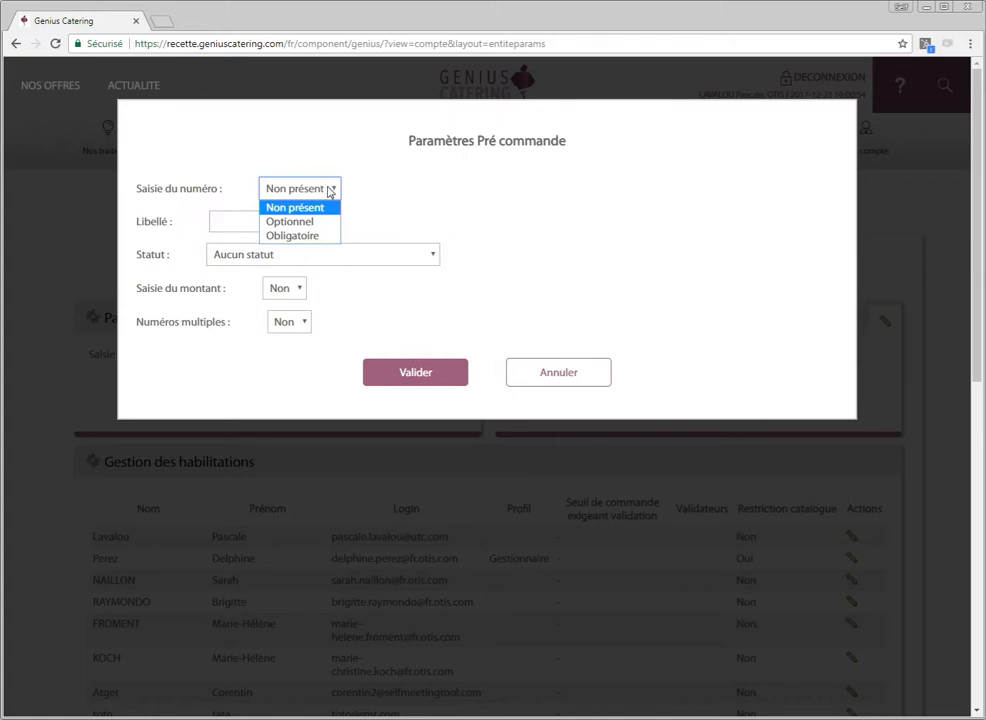
pyautogui.click(297, 237)
pyautogui.click(243, 222)
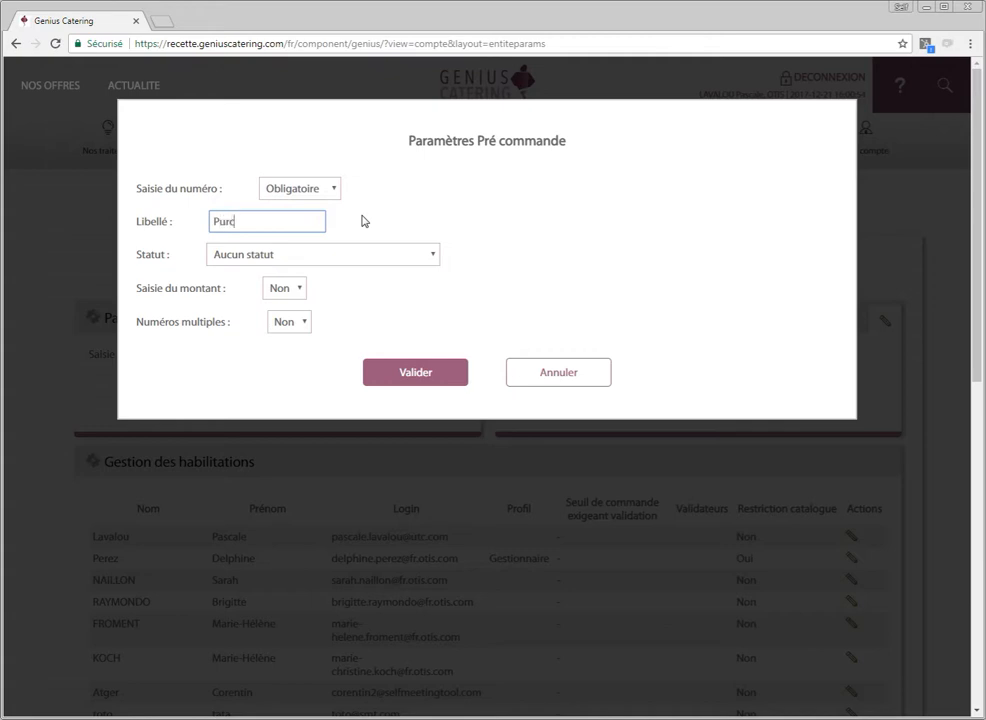
pyautogui.write('Purchase order')
# - Set the pre-order status to "En attente confirmation ferme fournisseur", amount entry to Oui and multiple numbers to Non, and save the settings
pyautogui.click(390, 256)
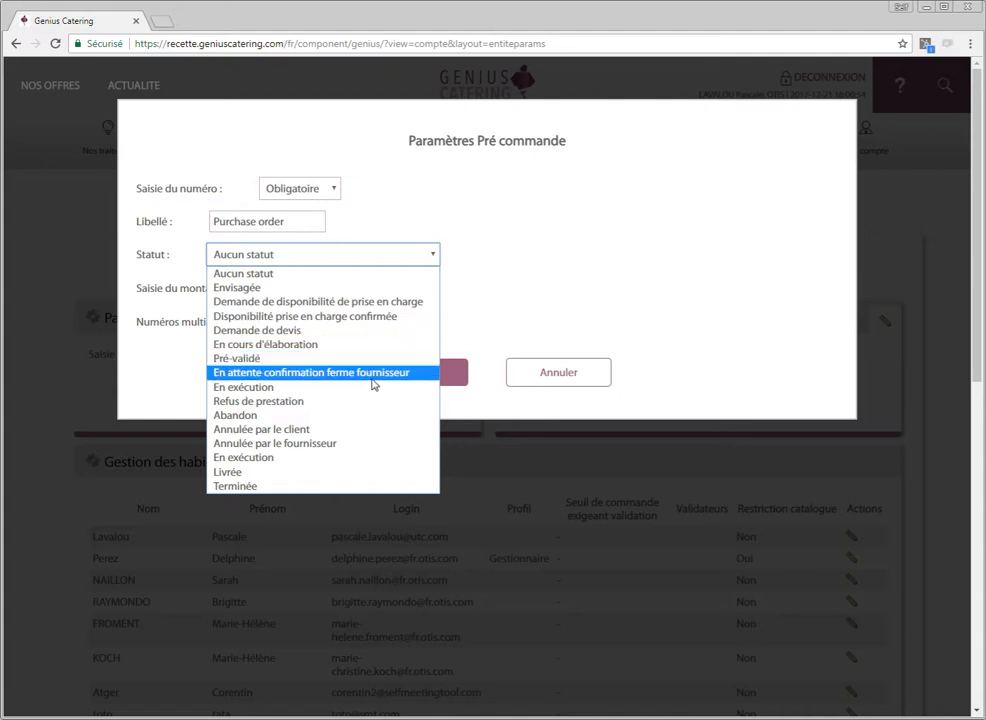
pyautogui.click(317, 373)
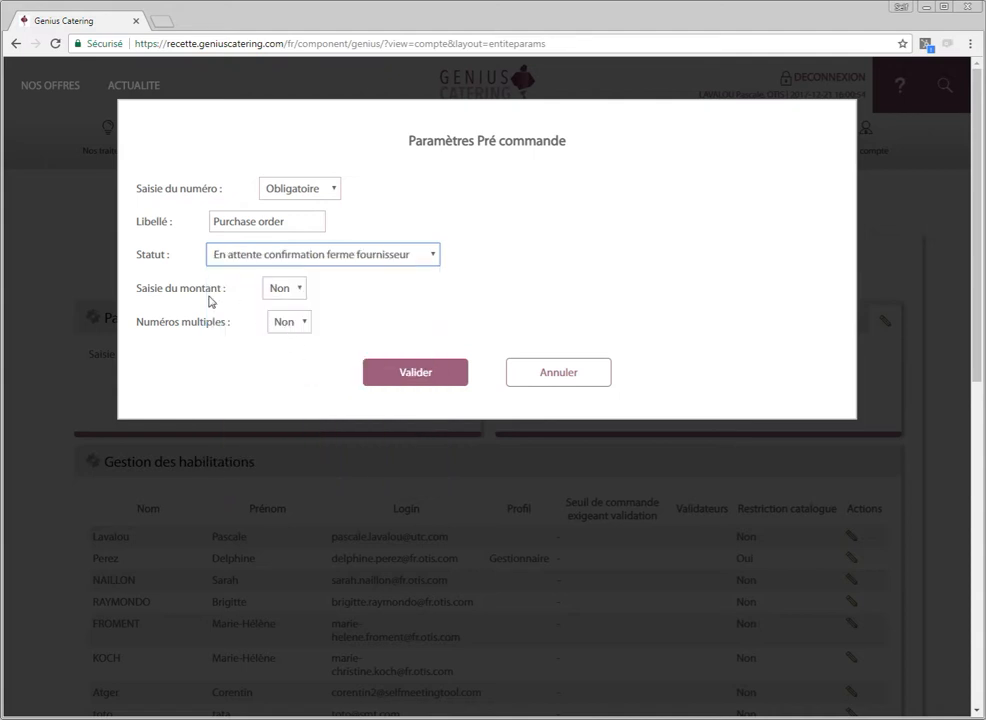
pyautogui.click(291, 294)
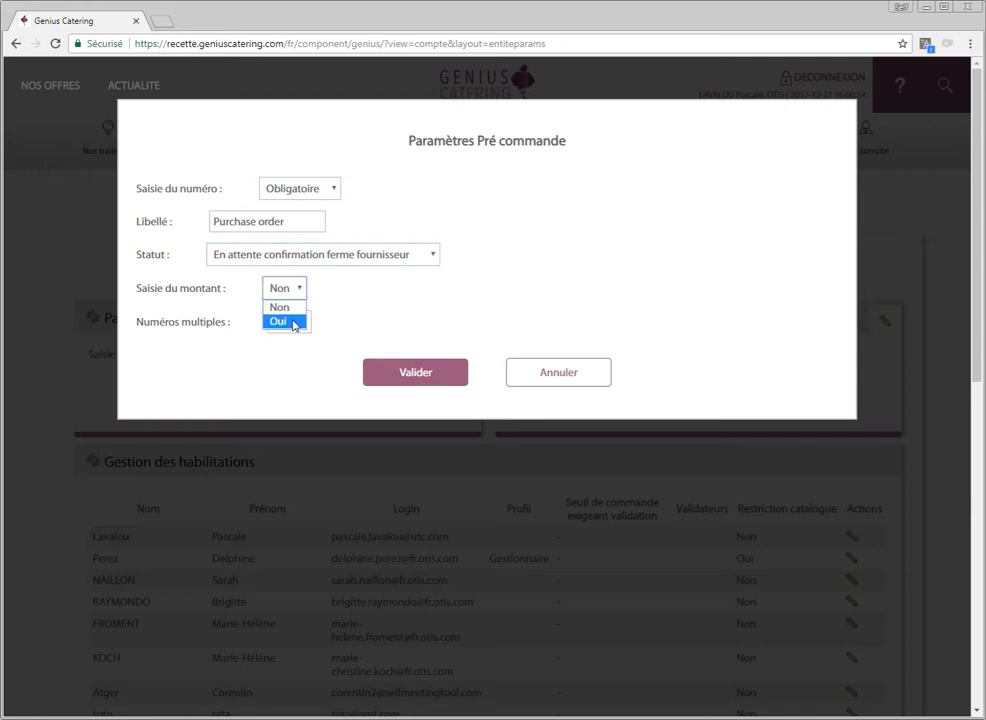
pyautogui.click(295, 324)
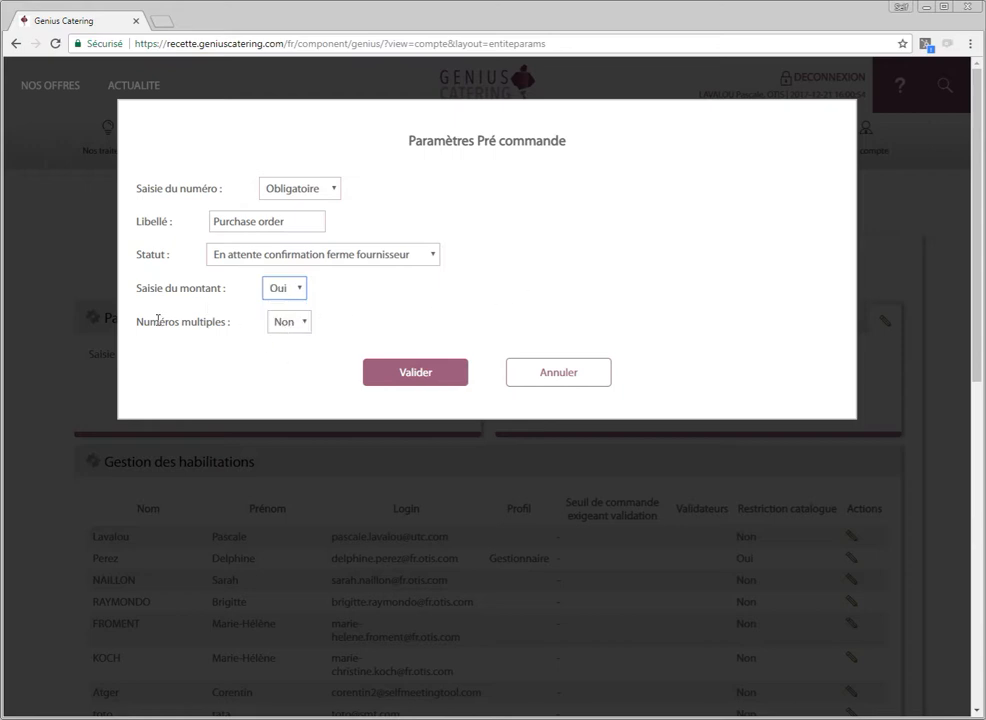
pyautogui.click(283, 325)
pyautogui.click(282, 339)
pyautogui.click(416, 374)
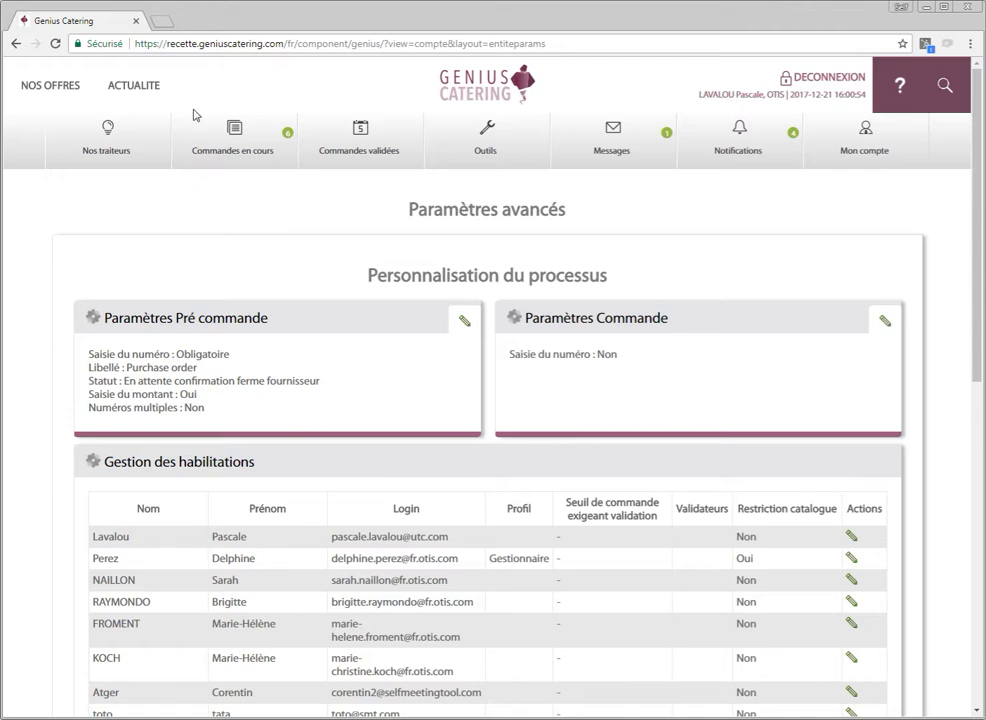
# - Open EVENEMENT TEST's order from the orders in progress to check its Purchase order requirement, and cancel out of the validation prompt
pyautogui.moveTo(233, 140)
pyautogui.click(227, 181)
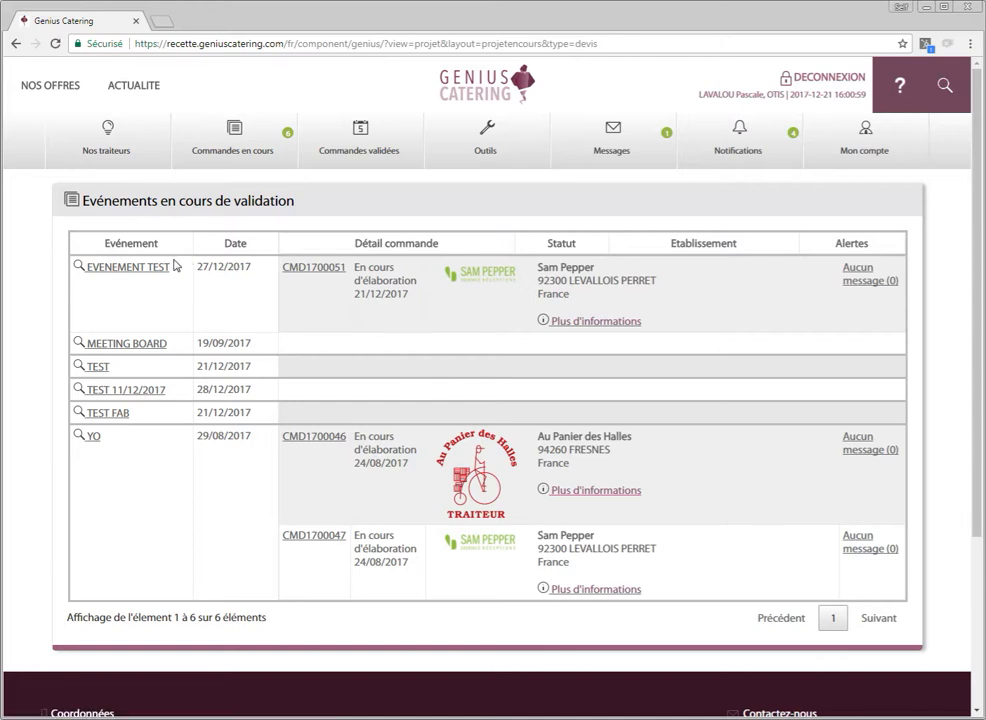
pyautogui.click(314, 267)
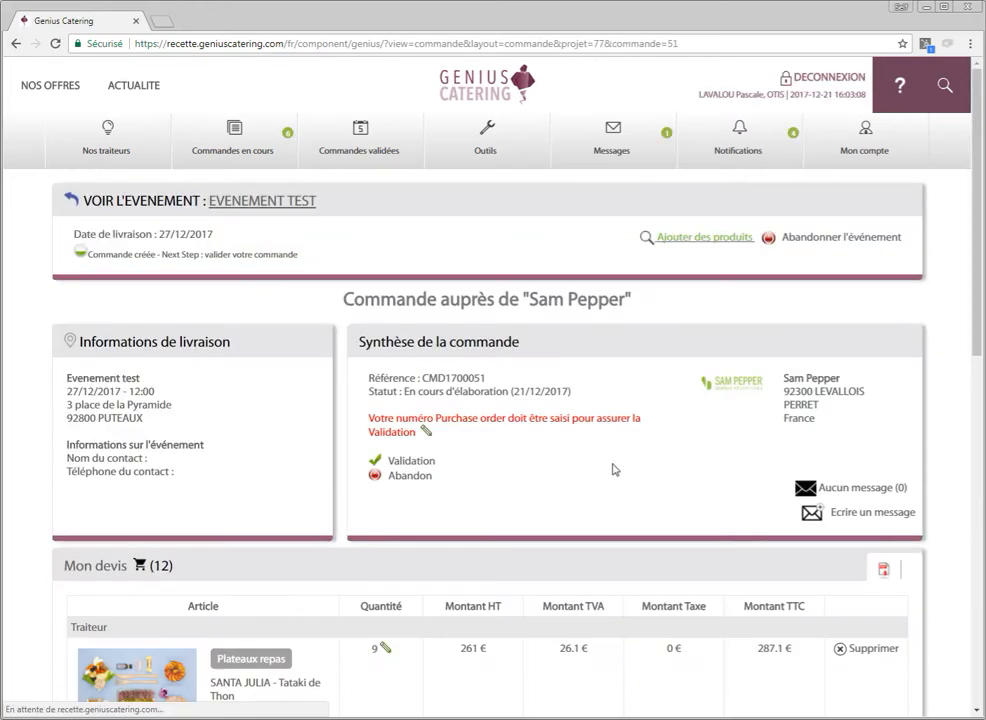
pyautogui.moveTo(374, 414); pyautogui.dragTo(481, 434)
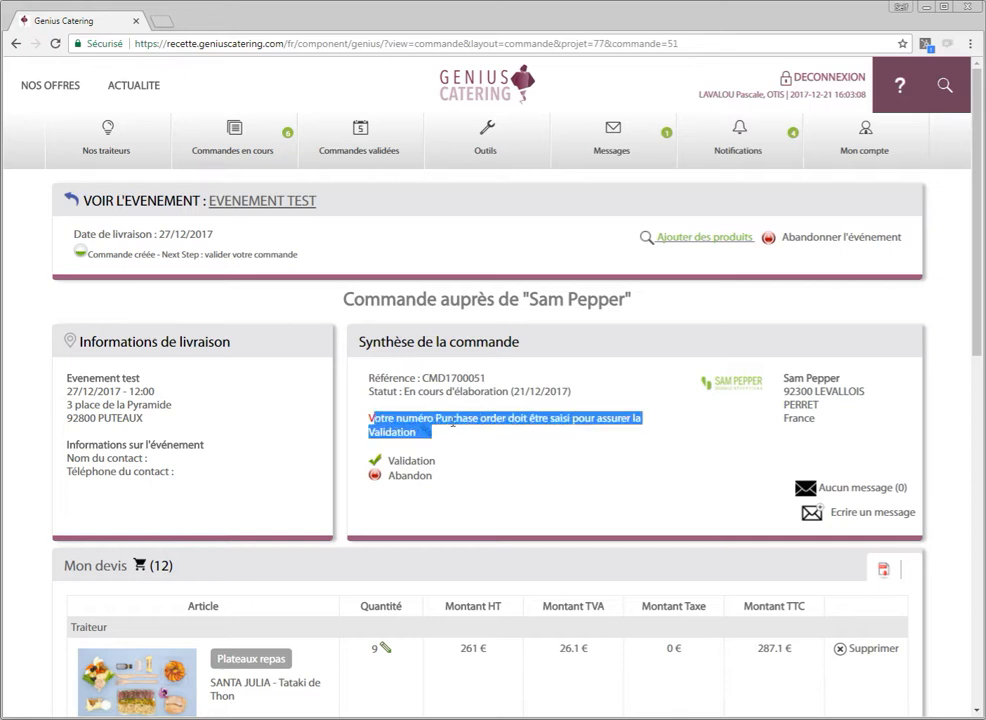
pyautogui.click(481, 434)
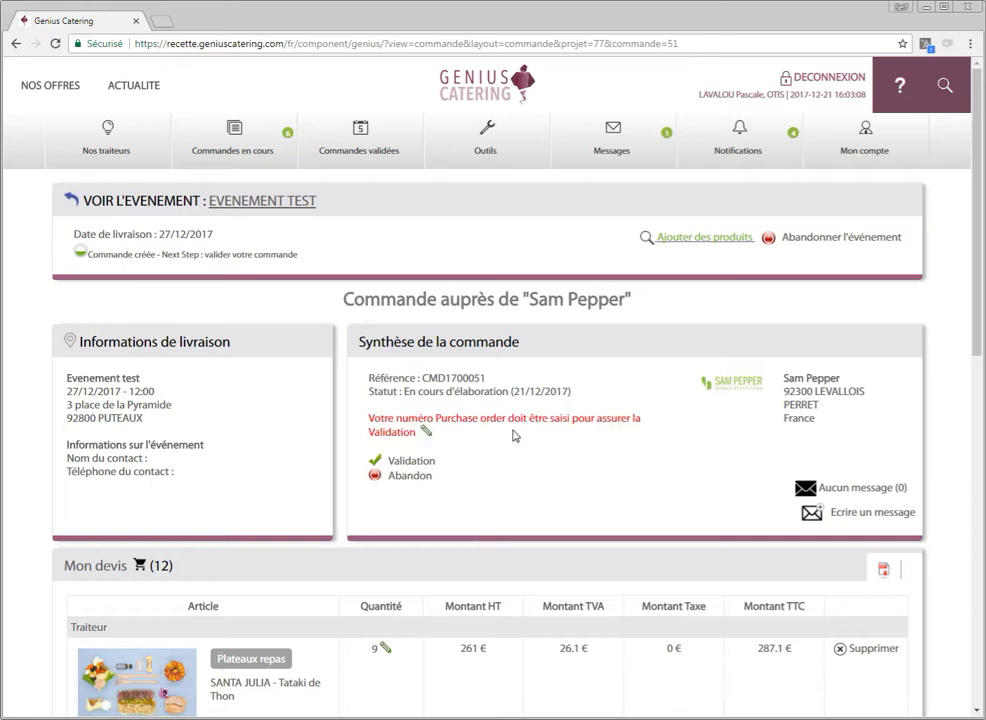
pyautogui.click(414, 467)
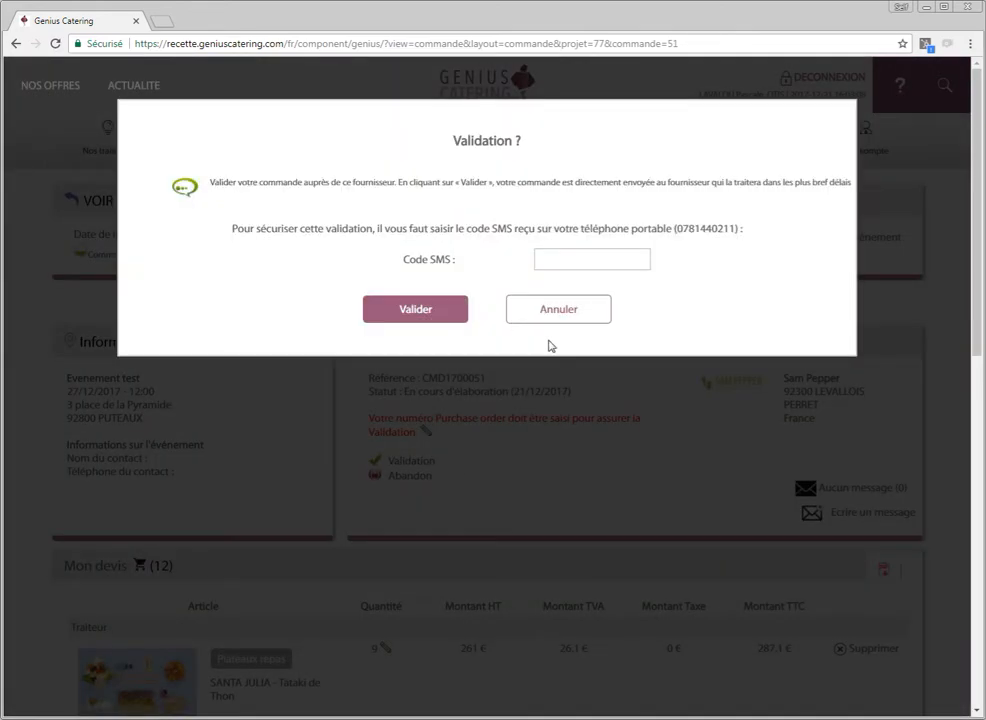
pyautogui.click(579, 317)
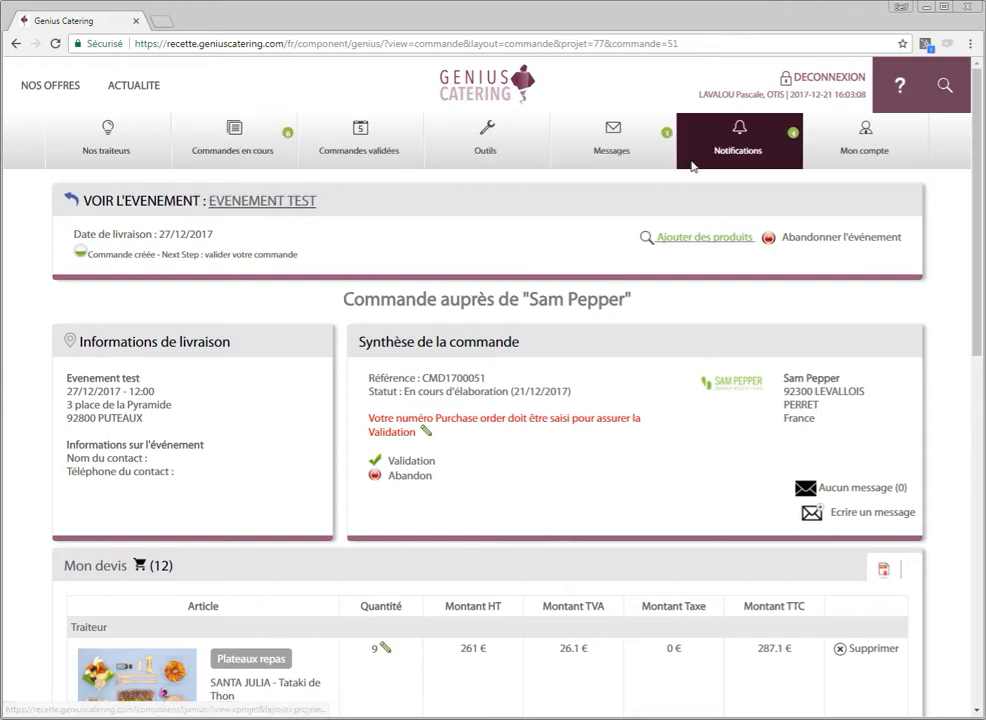
# - Return to the advanced settings page
pyautogui.moveTo(579, 134)
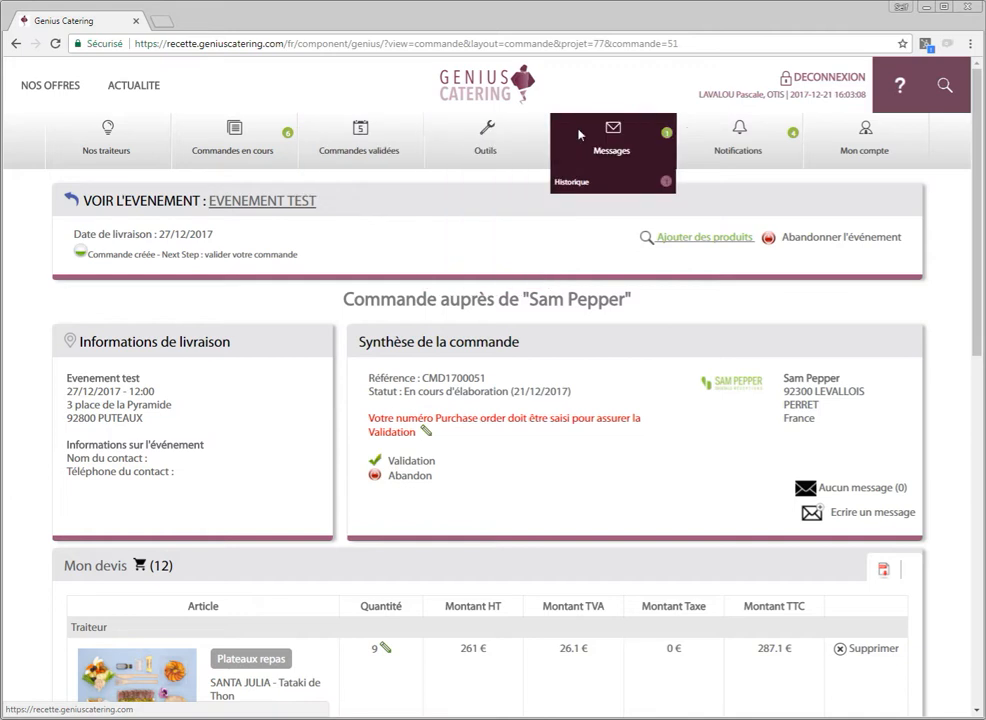
pyautogui.moveTo(488, 130)
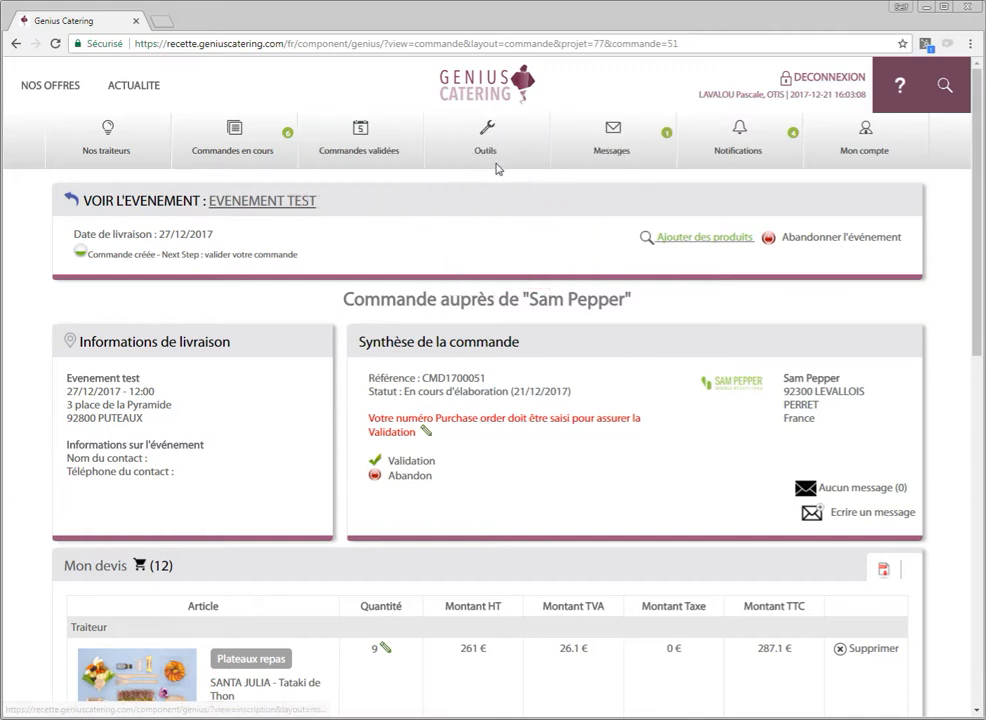
pyautogui.click(497, 277)
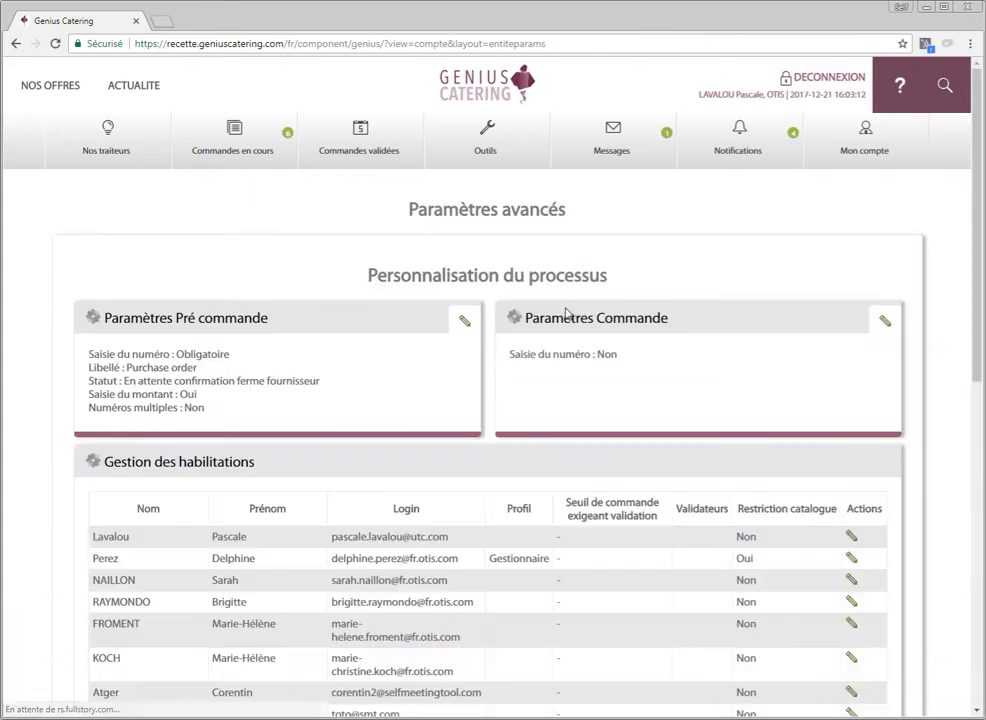
# - For the third contact in the authorizations table, set the order validation threshold to 1500 and assign the first listed contact as validator
pyautogui.scroll(-1, 566, 313)
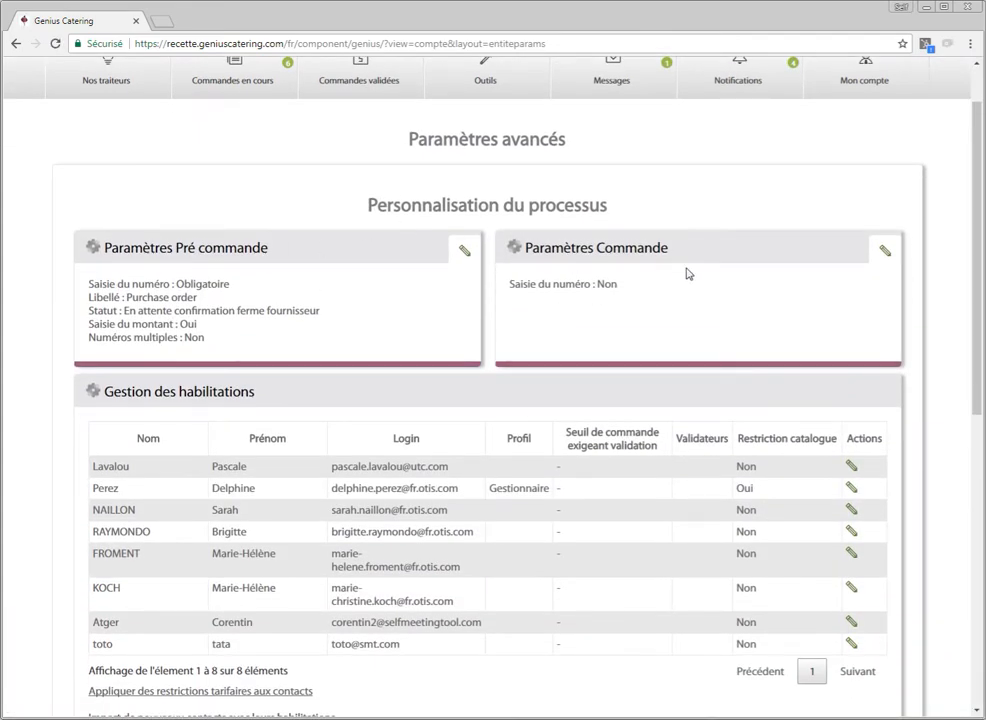
pyautogui.scroll(-1, 464, 330)
pyautogui.scroll(-2, 463, 330)
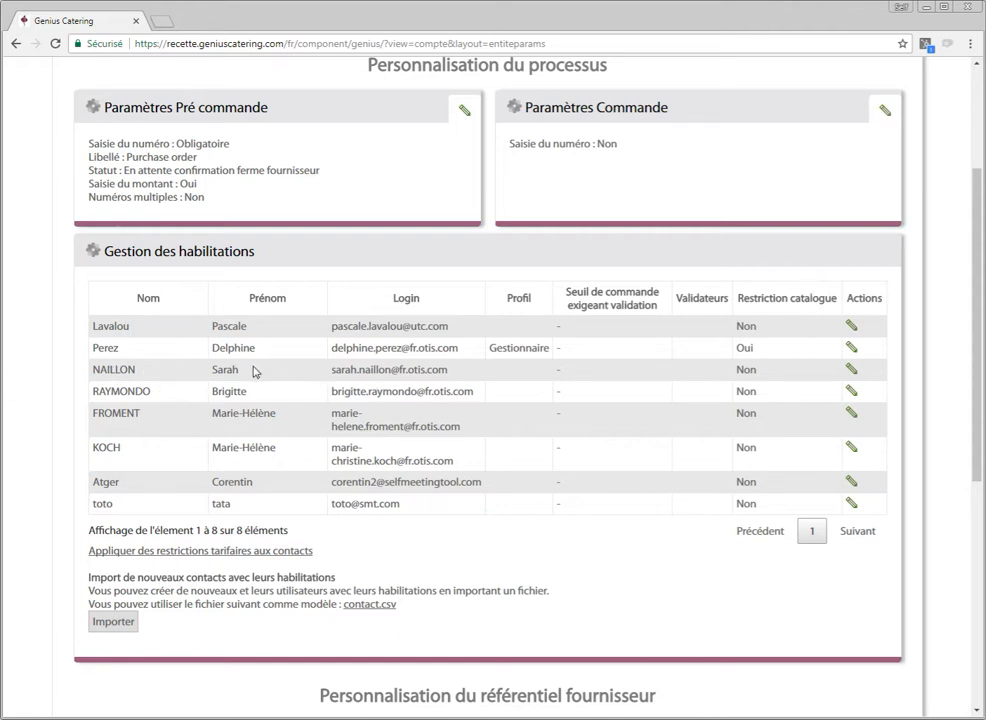
pyautogui.click(852, 370)
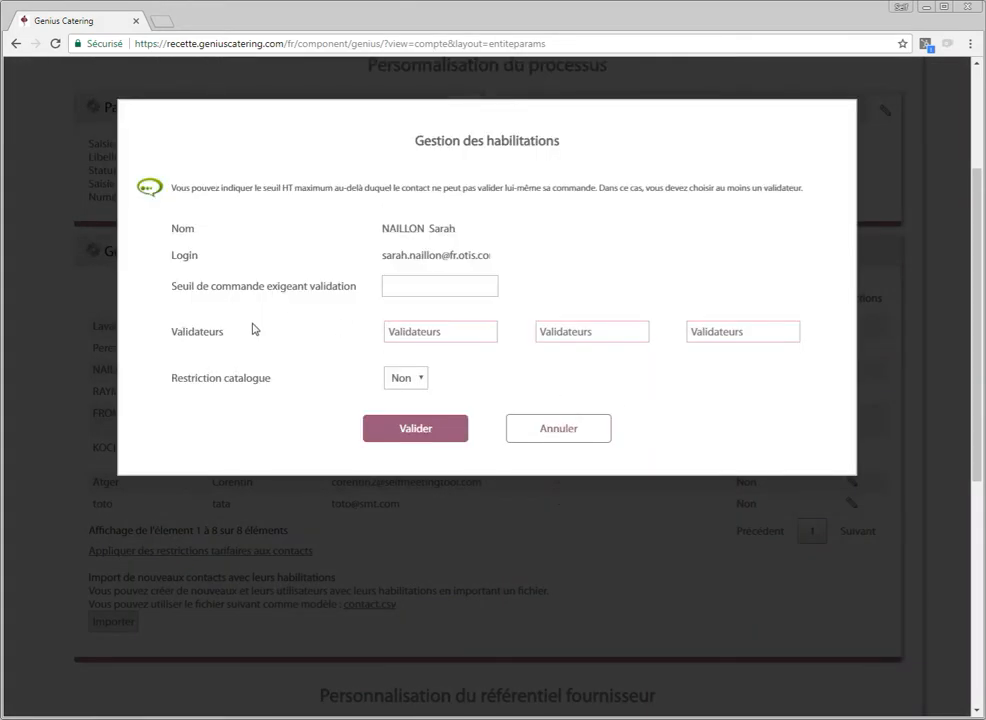
pyautogui.click(389, 284)
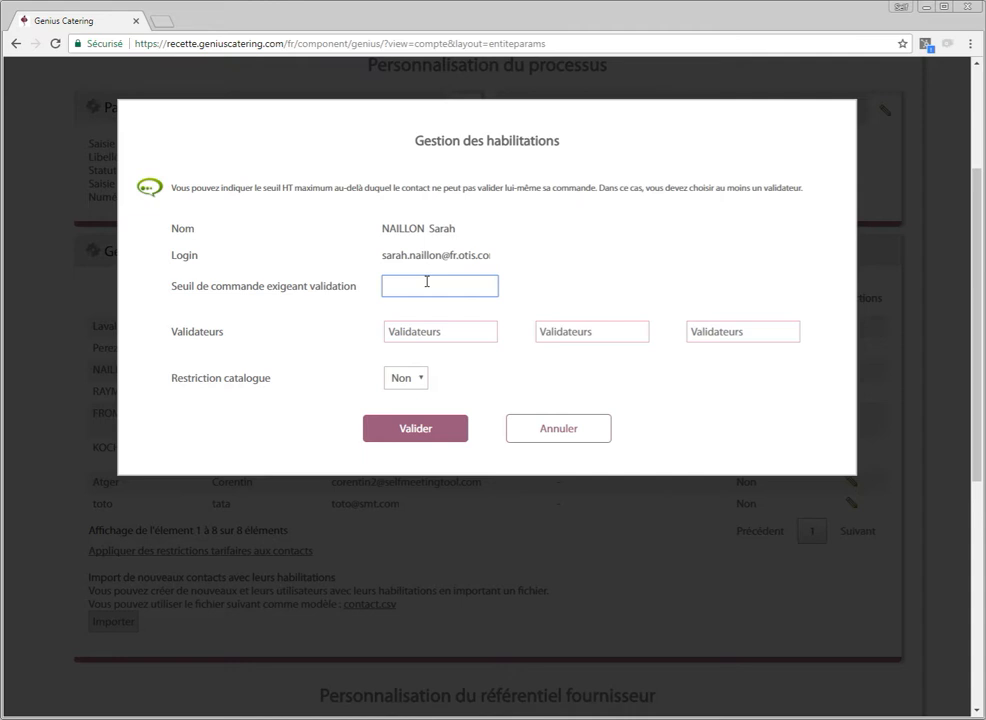
pyautogui.write('1500')
pyautogui.click(451, 332)
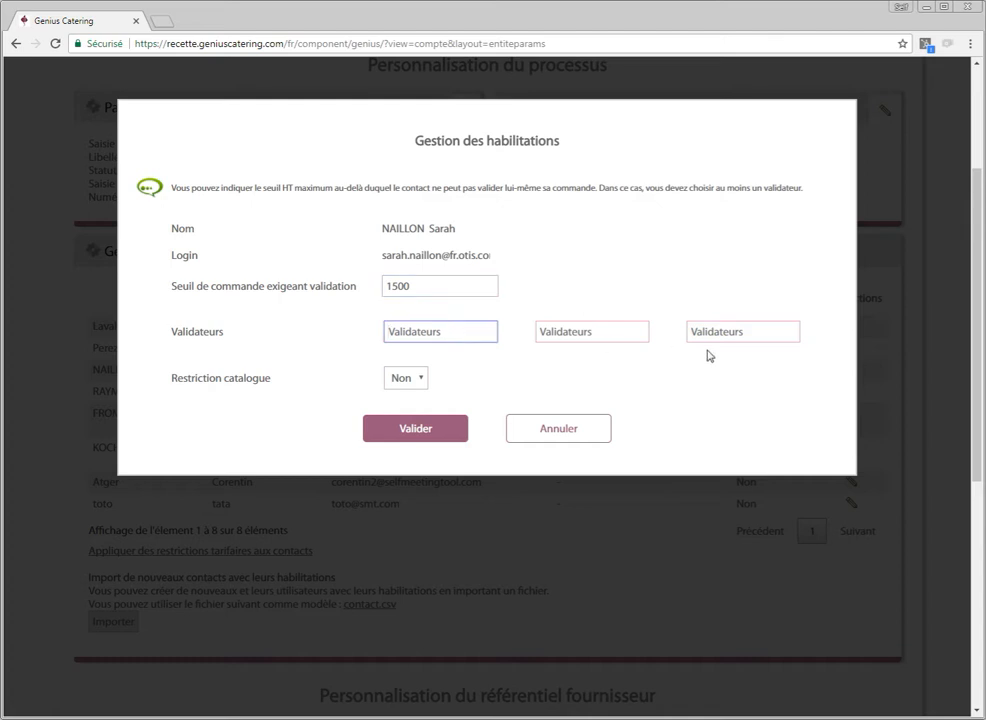
pyautogui.write('pasca')
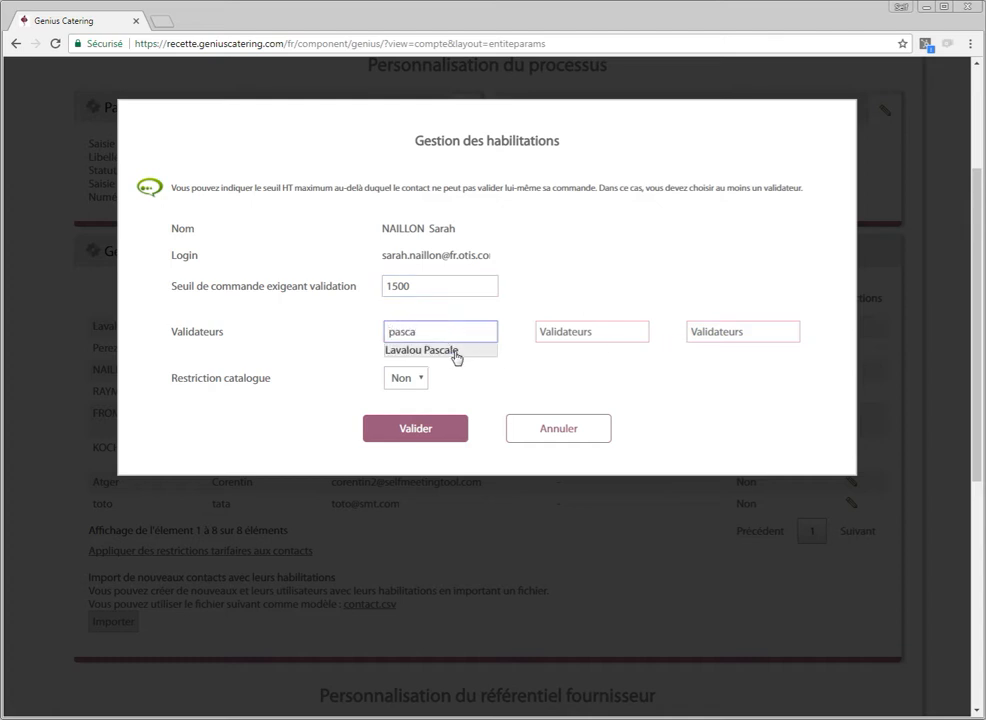
pyautogui.click(452, 351)
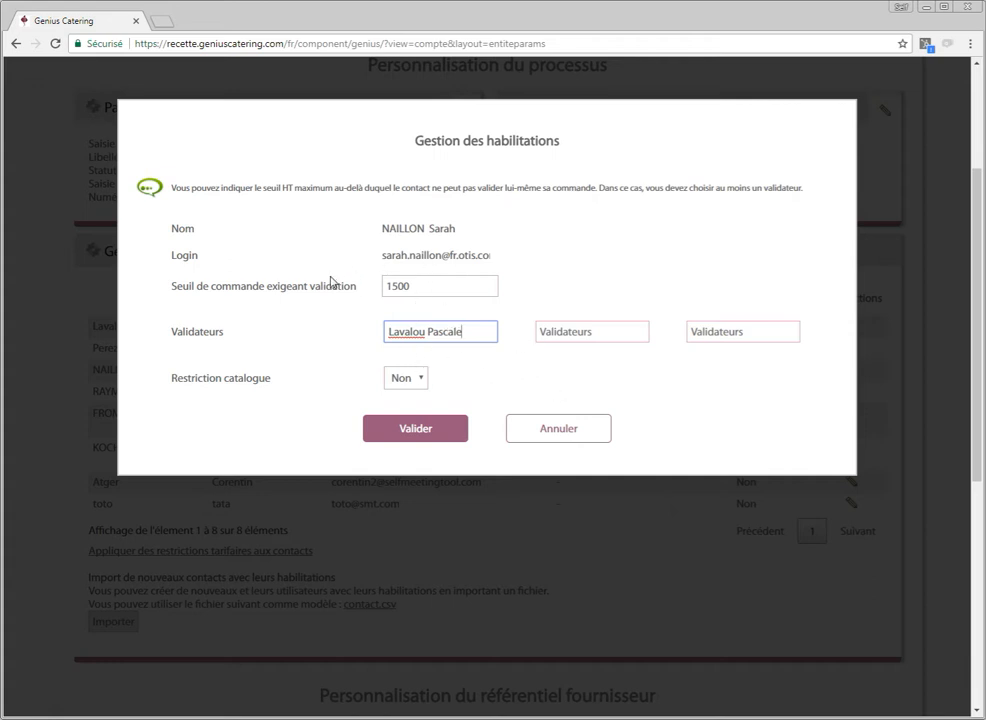
# - Enable the contact's catalogue restriction with limits of 25 for Plateaux repas and 15 for Lunch box, and save the authorizations
pyautogui.click(415, 379)
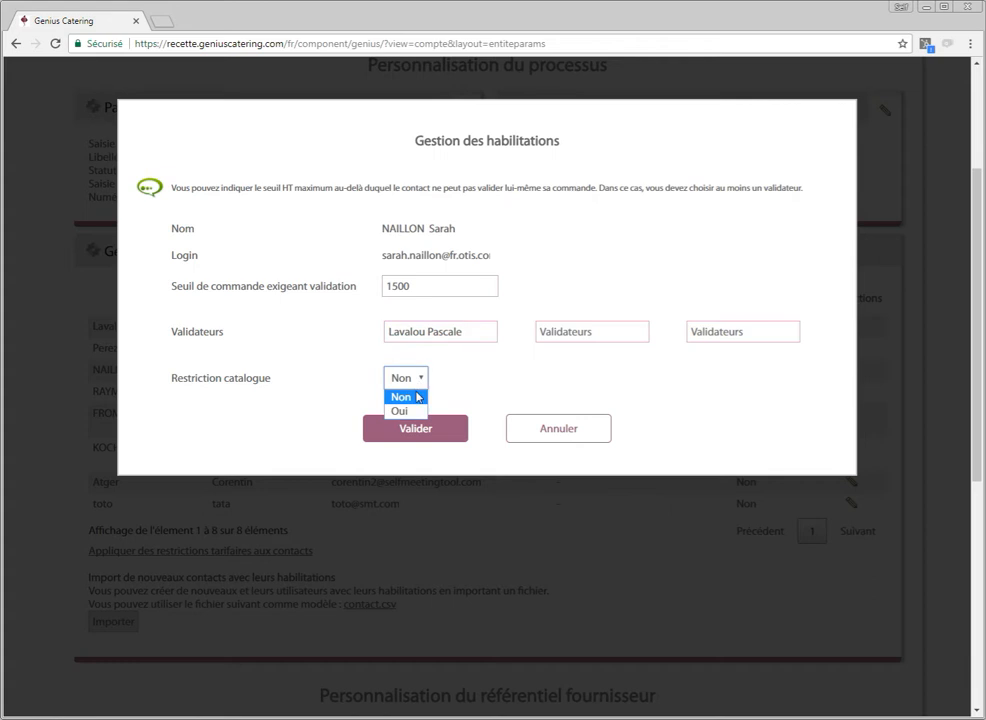
pyautogui.click(402, 411)
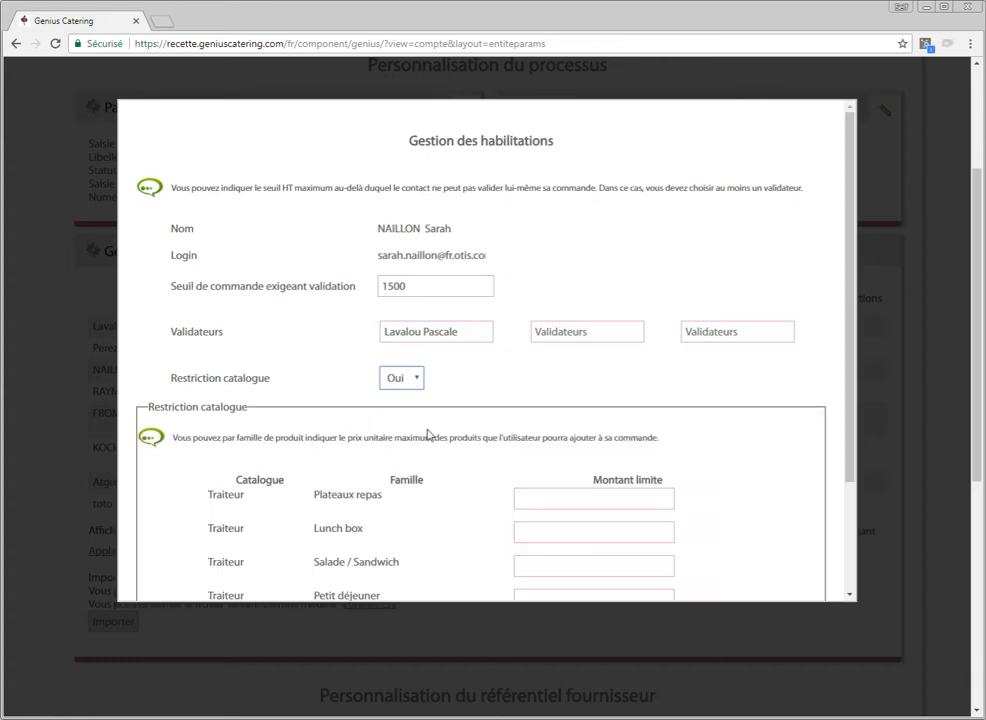
pyautogui.scroll(-3, 425, 434)
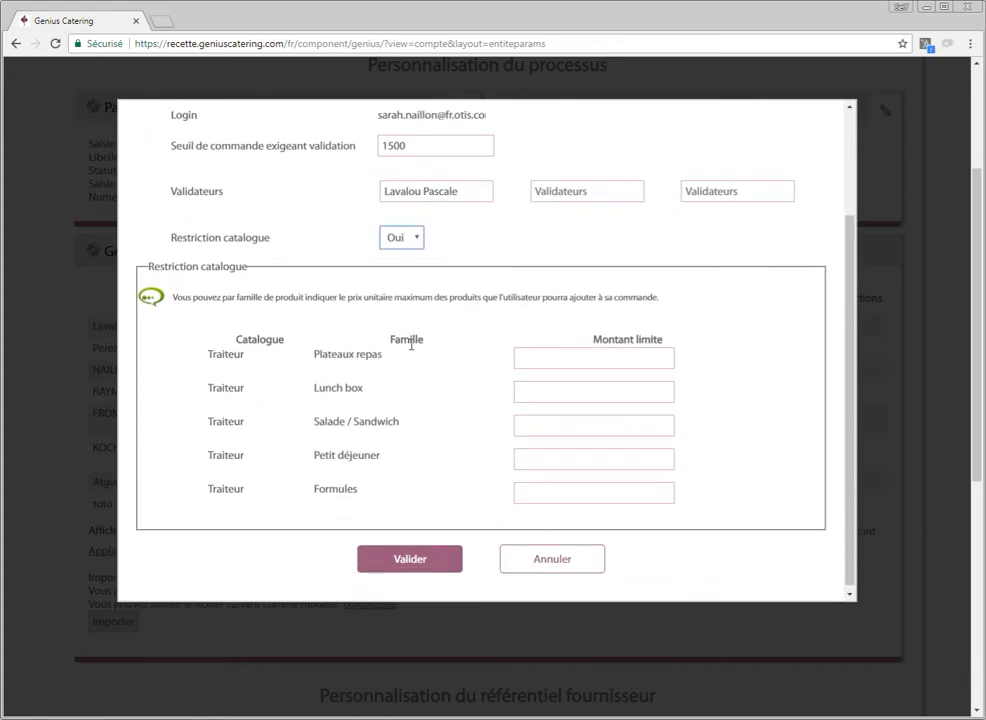
pyautogui.click(565, 365)
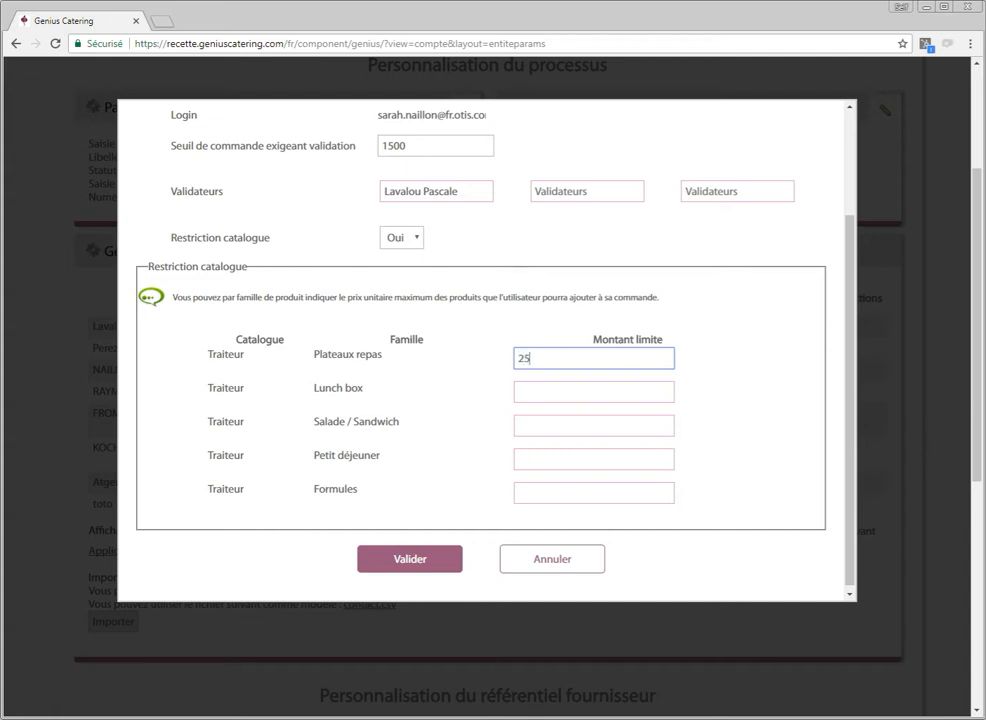
pyautogui.click(545, 390)
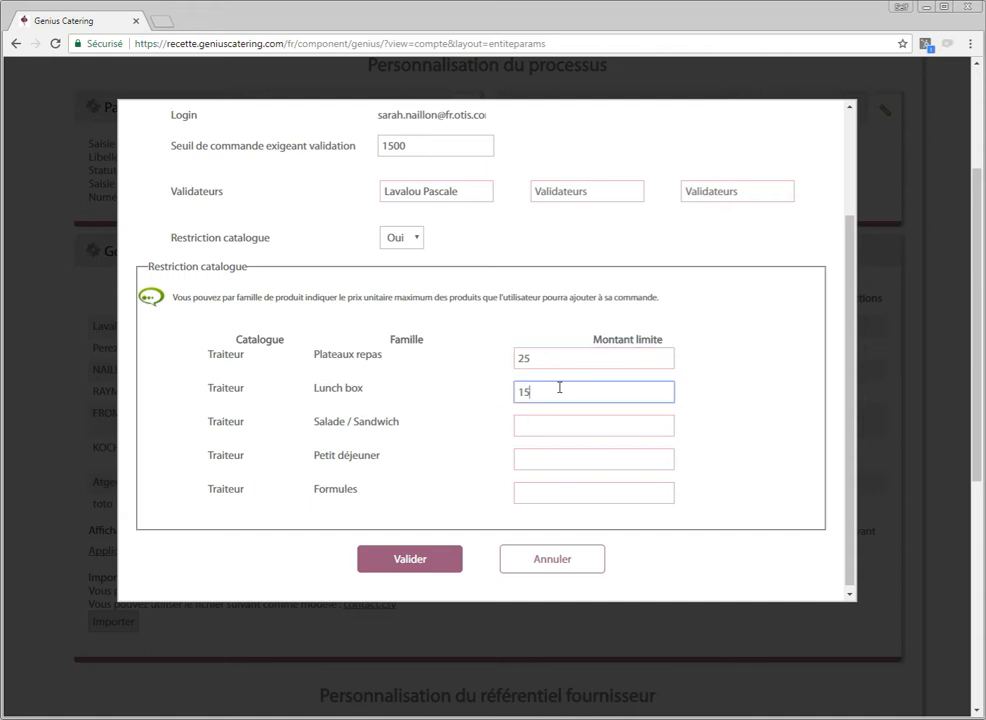
pyautogui.click(414, 495)
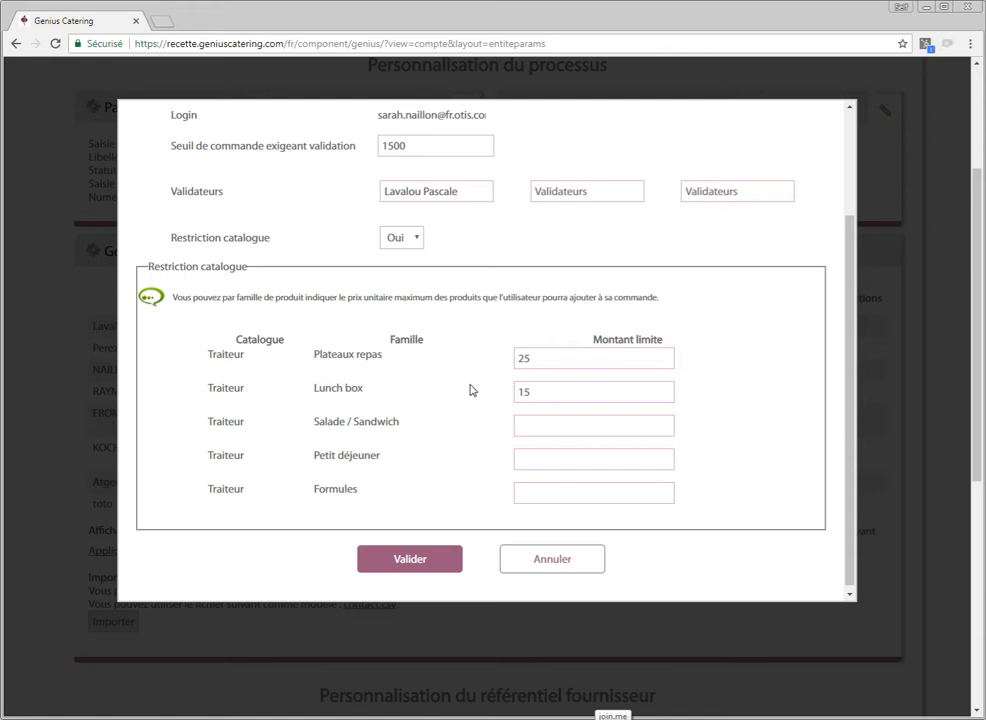
pyautogui.click(424, 561)
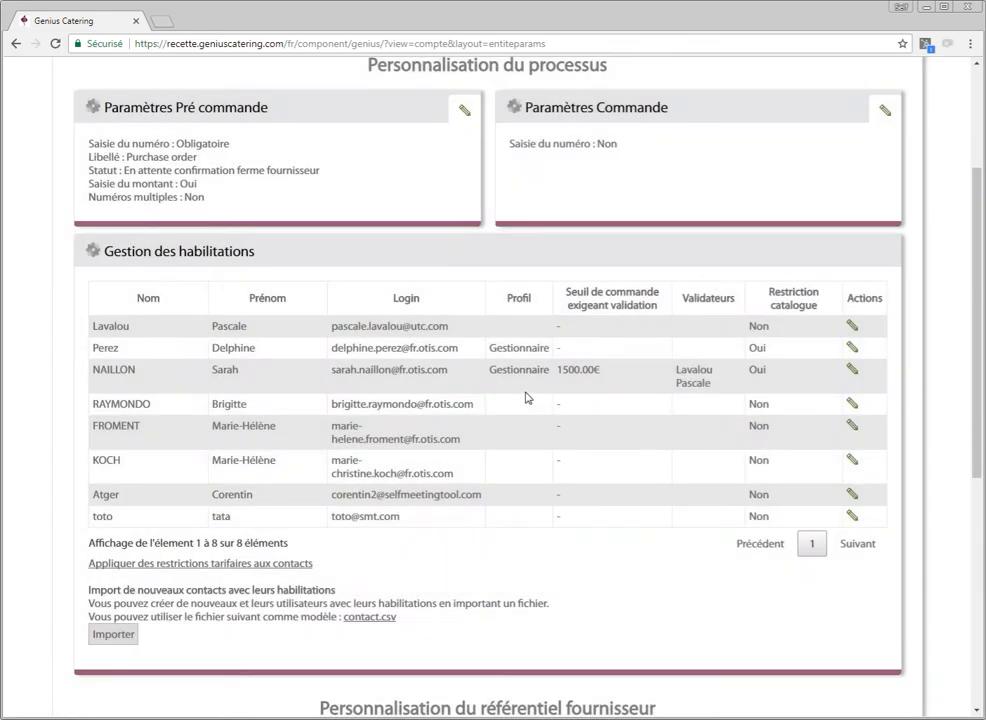
pyautogui.scroll(-3, 448, 443)
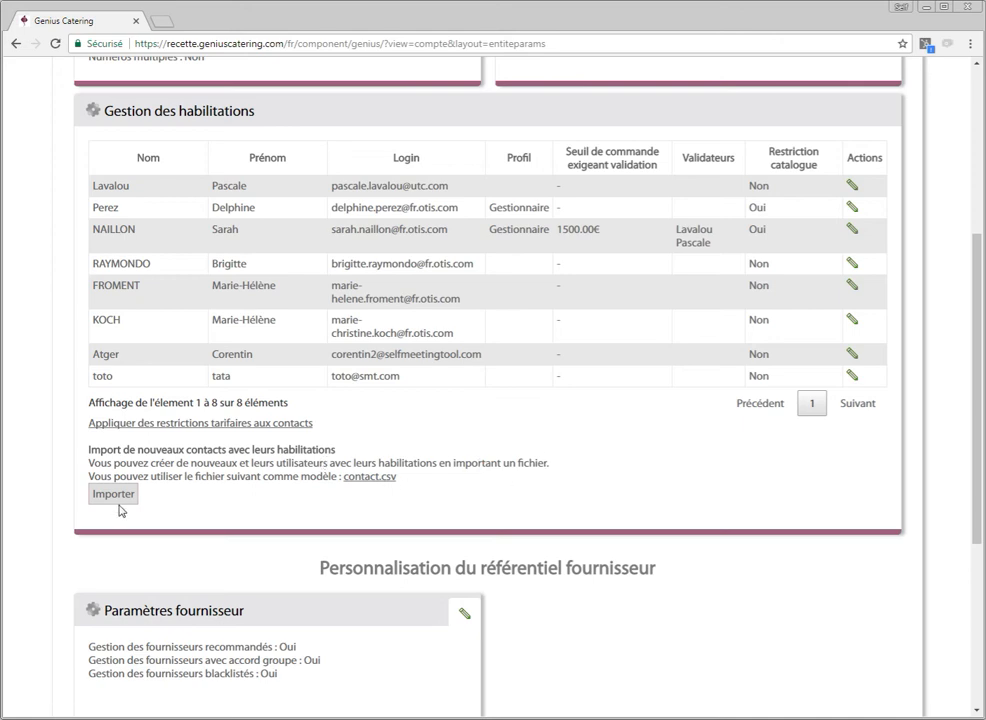
# - Examine the choices for managing recommended, group-agreement and blacklisted suppliers in the Paramètres fournisseur settings, and cancel without saving
pyautogui.scroll(5, 485, 380)
pyautogui.scroll(-5, 493, 430)
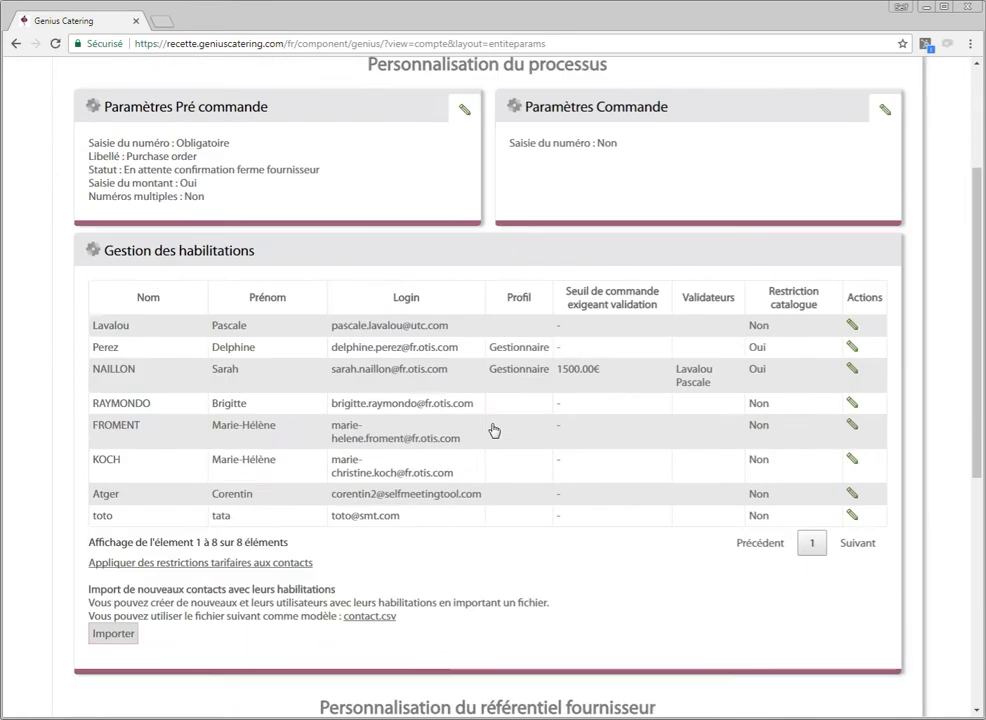
pyautogui.scroll(-3, 492, 429)
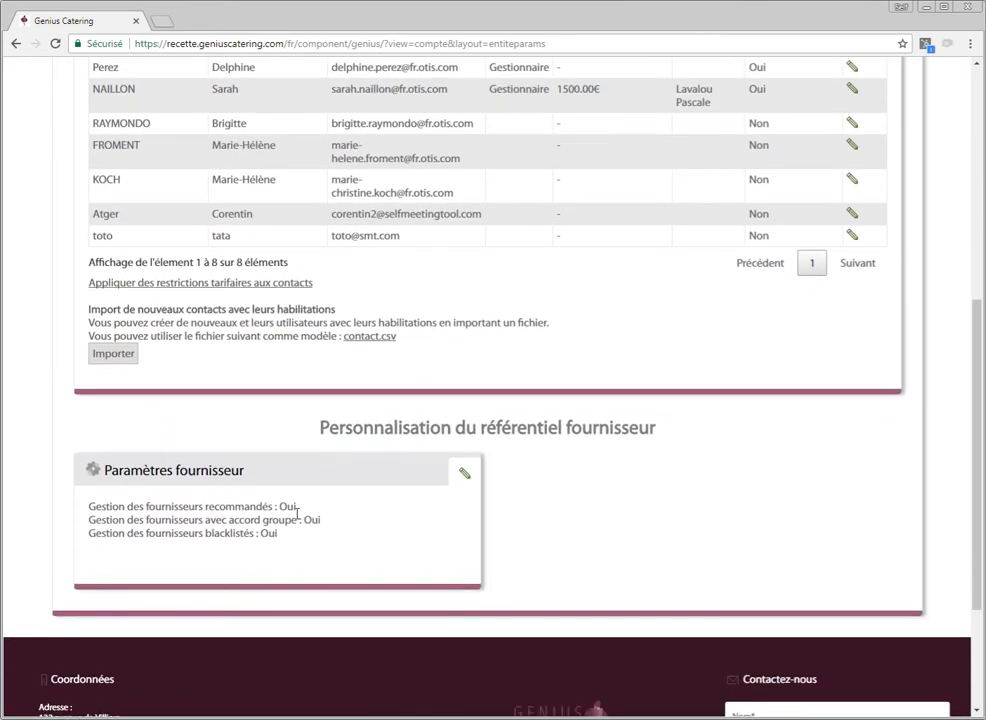
pyautogui.click(464, 473)
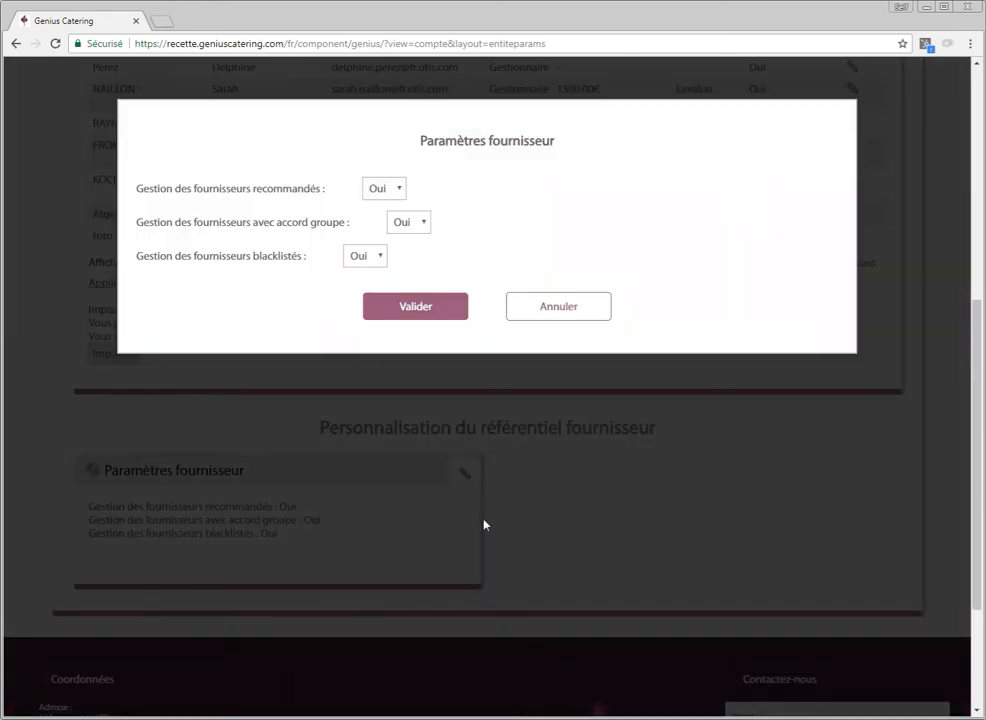
pyautogui.click(398, 192)
pyautogui.click(398, 192)
pyautogui.click(418, 224)
pyautogui.click(418, 224)
pyautogui.click(374, 264)
pyautogui.click(374, 264)
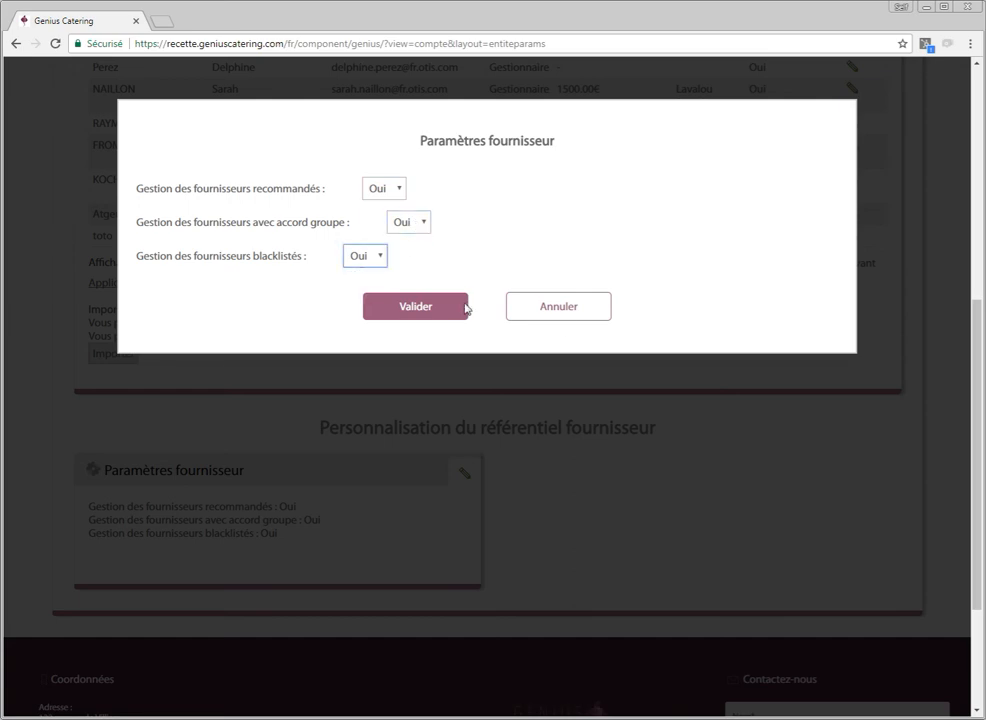
pyautogui.click(559, 307)
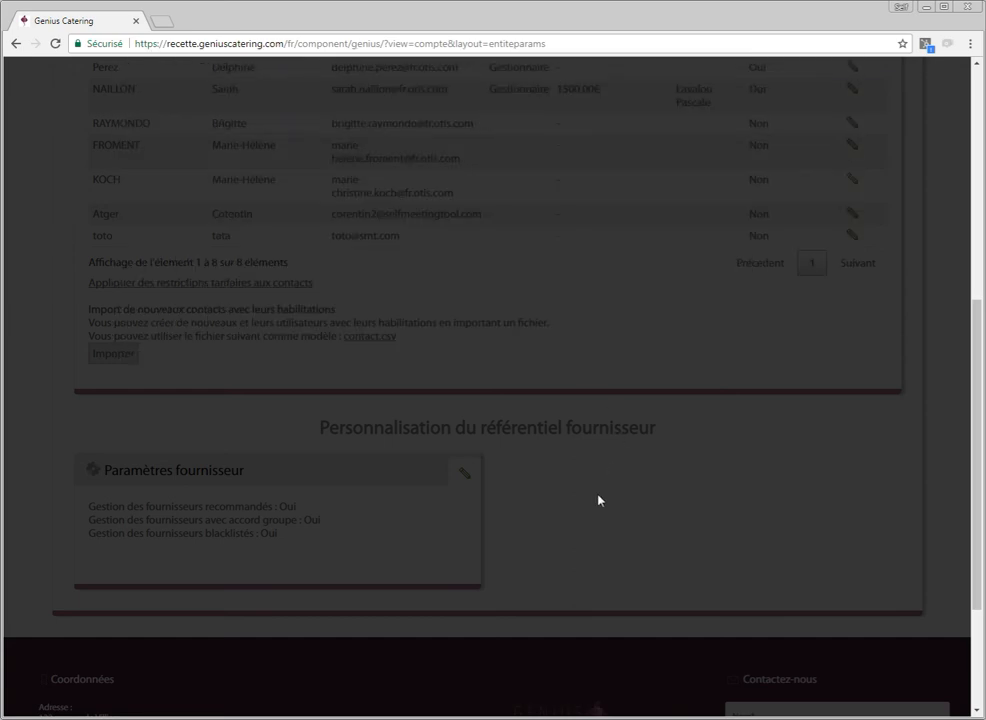
pyautogui.scroll(5, 605, 490)
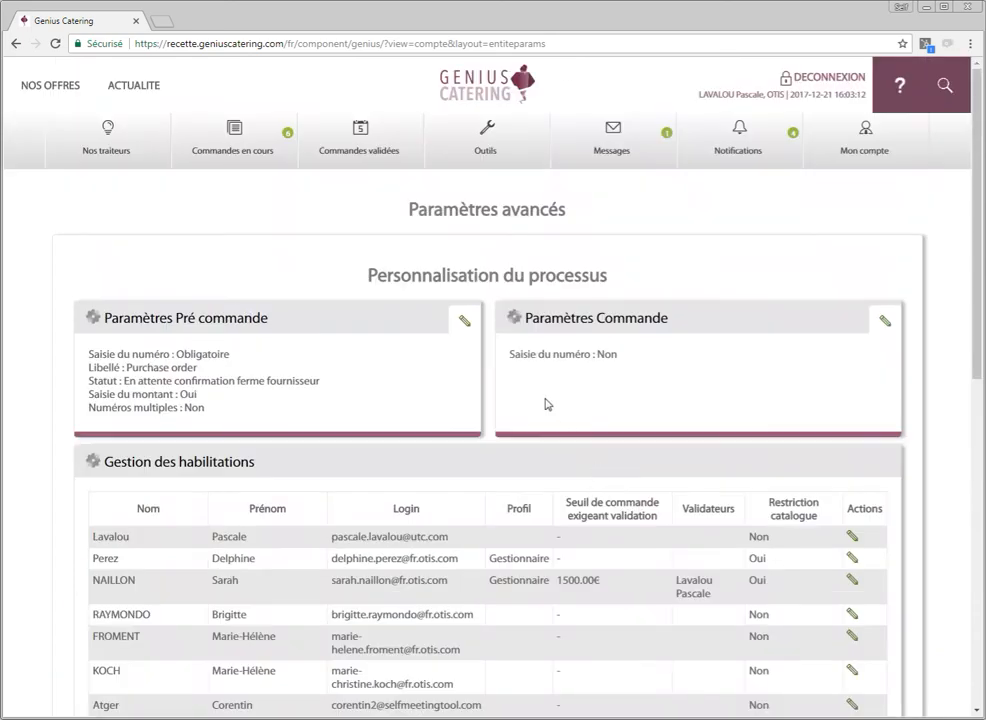